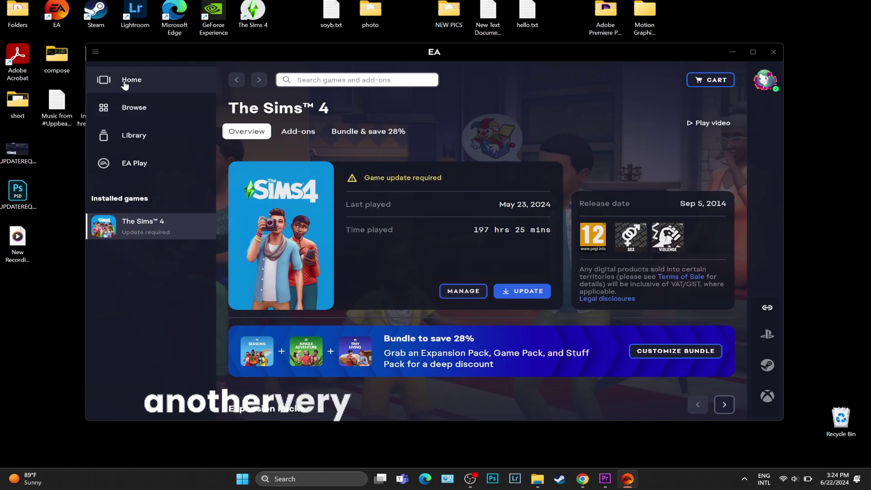
Go to the EA app's home page and write the heading "CREDENTIALS EA APP:" in a new Notepad note
{"action": "left_click", "coordinate": [125, 82]}
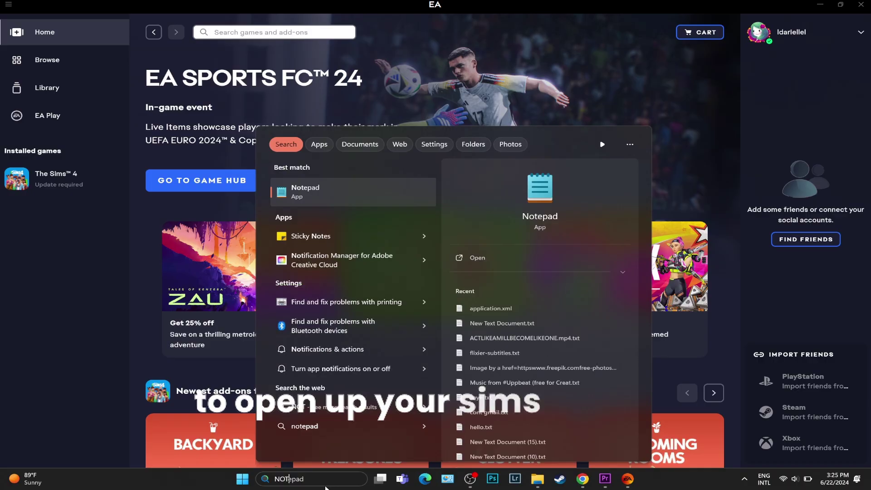
{"action": "key", "text": "Escape"}
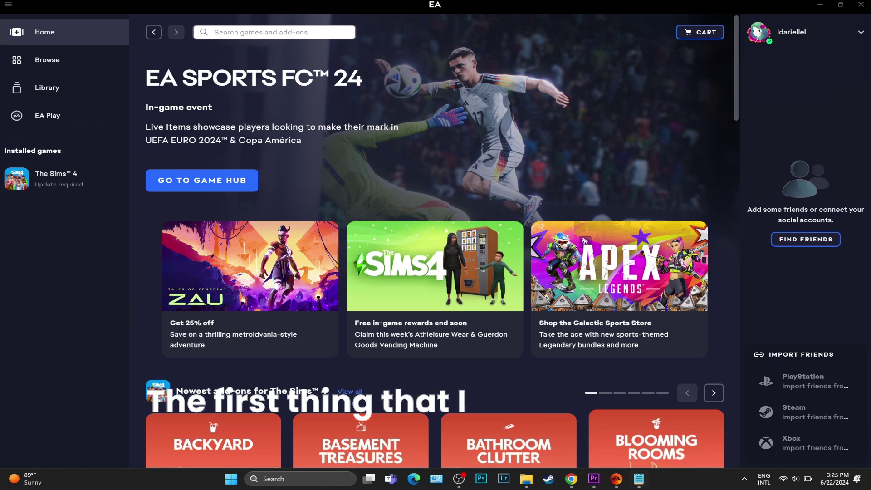
{"action": "type", "text": "CREDENTIALS E"}
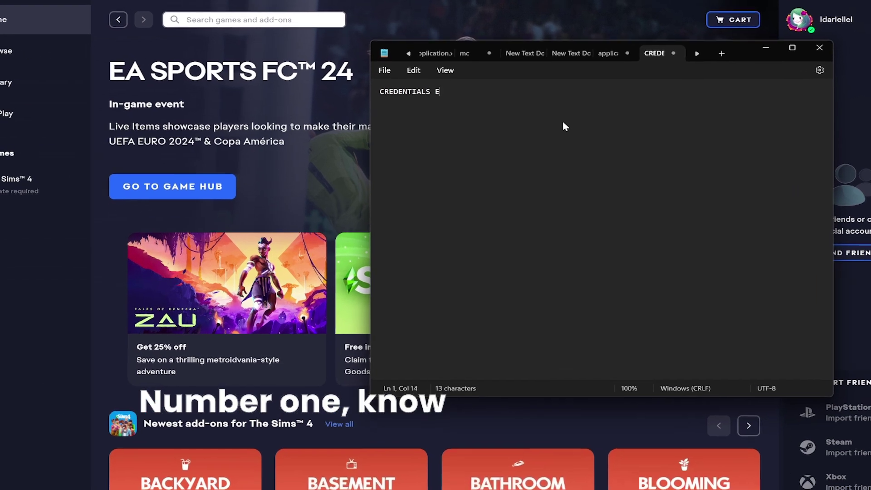
{"action": "type", "text": "A APP:"}
{"action": "key", "text": "Return"}
{"action": "key", "text": "Return"}
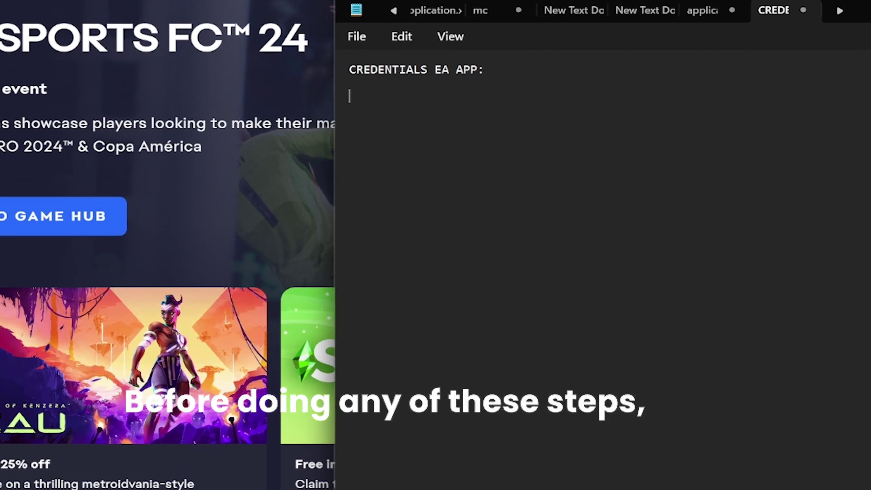
{"action": "left_click", "coordinate": [224, 77]}
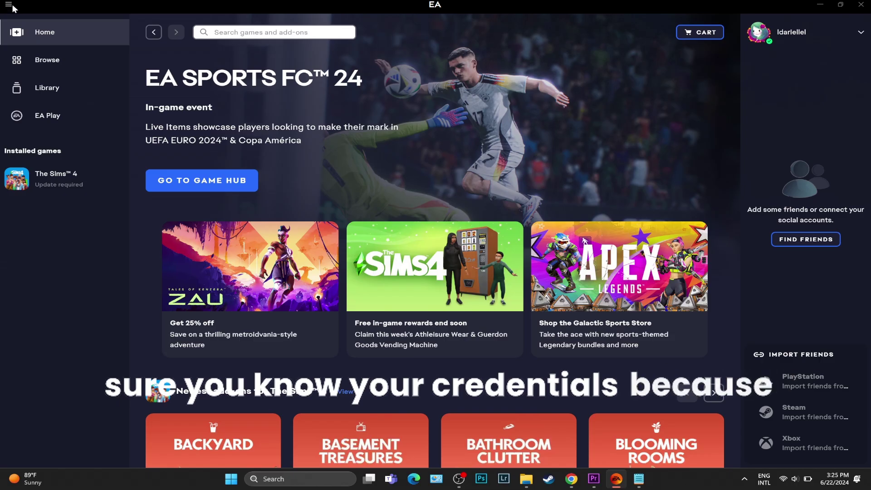
Prepare a blank Notepad note headed "CREDENTIALS EA APP:" with an empty line below for the login details, and minimize it
{"action": "left_click", "coordinate": [268, 478]}
{"action": "type", "text": "ocontrol"}
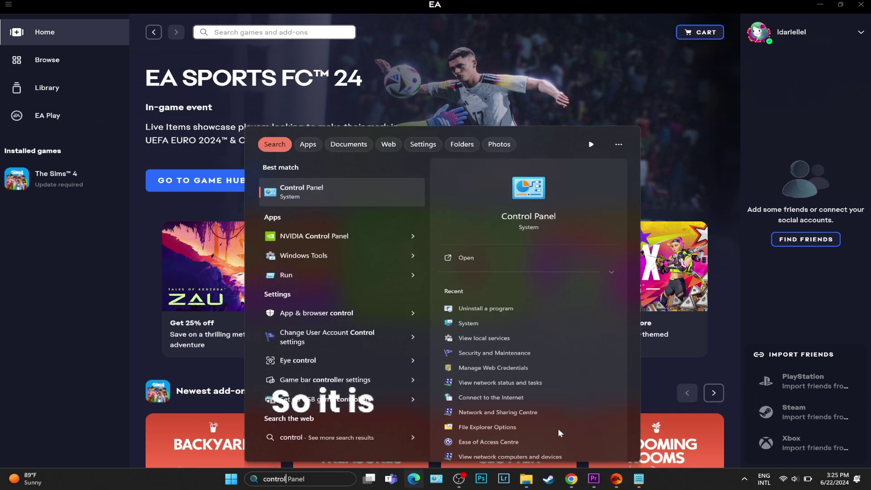
{"action": "left_click", "coordinate": [638, 478]}
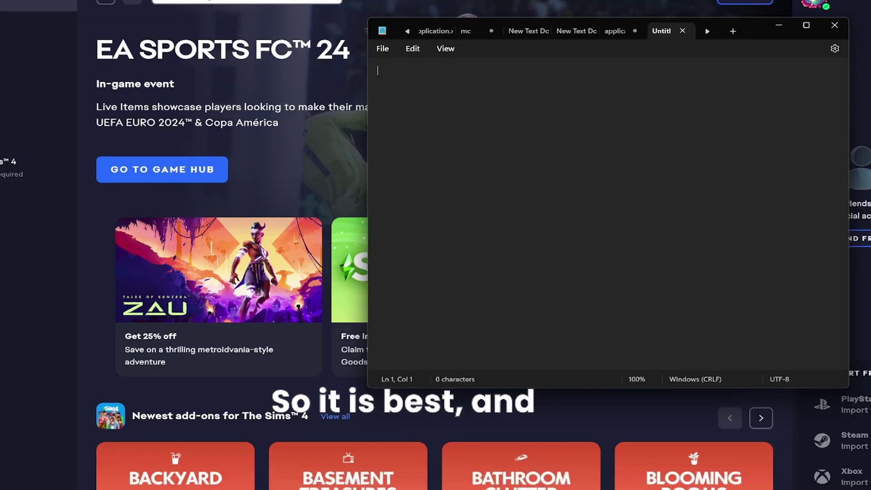
{"action": "type", "text": "CREDE"}
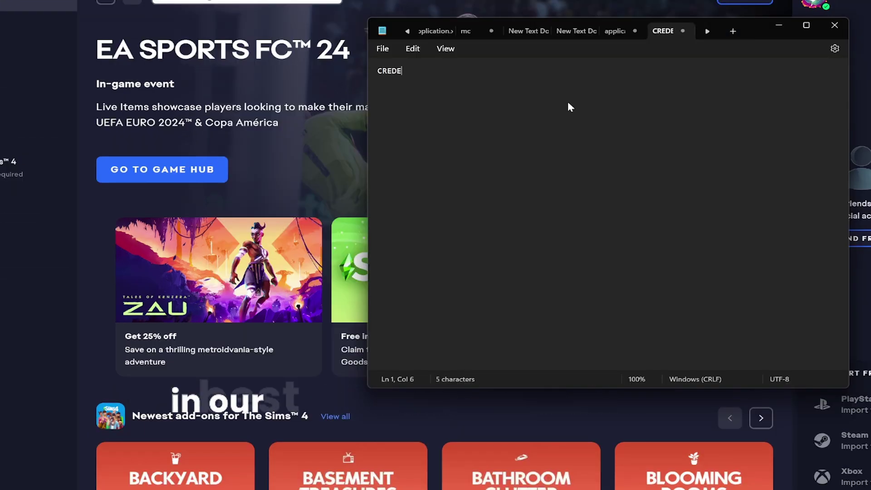
{"action": "type", "text": "NTIALS EA APP:"}
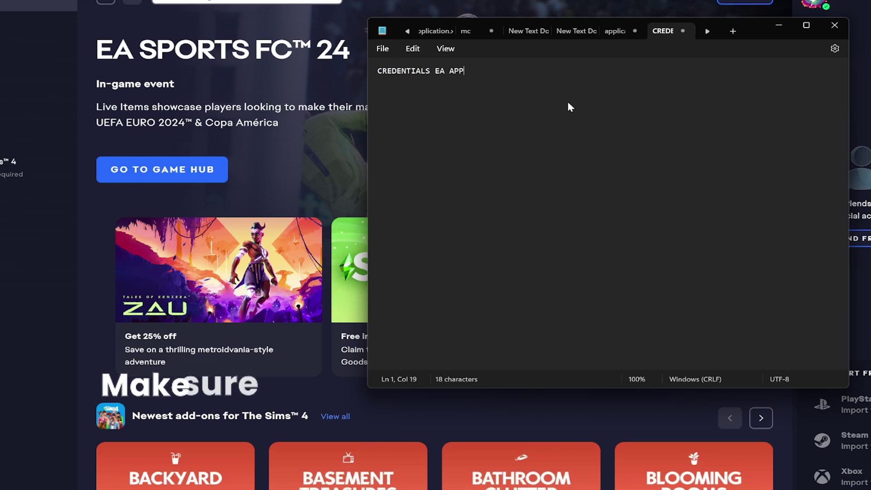
{"action": "key", "text": "Return"}
{"action": "key", "text": "Return"}
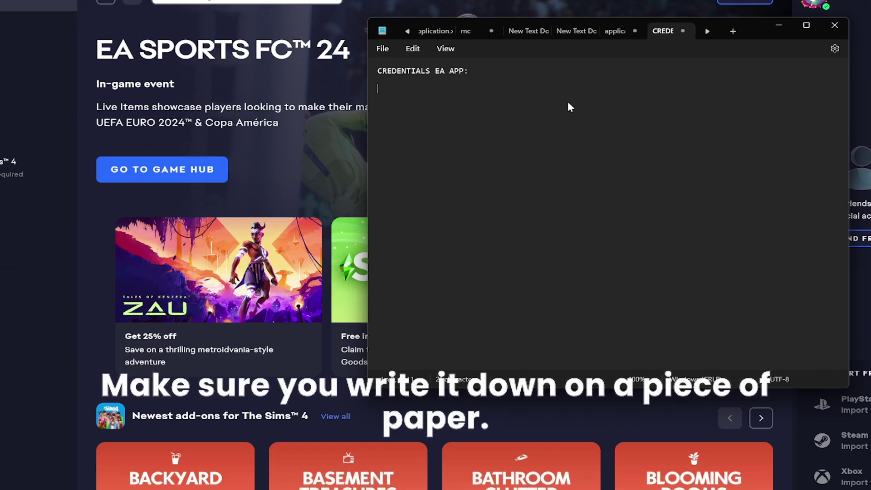
{"action": "left_click", "coordinate": [777, 26]}
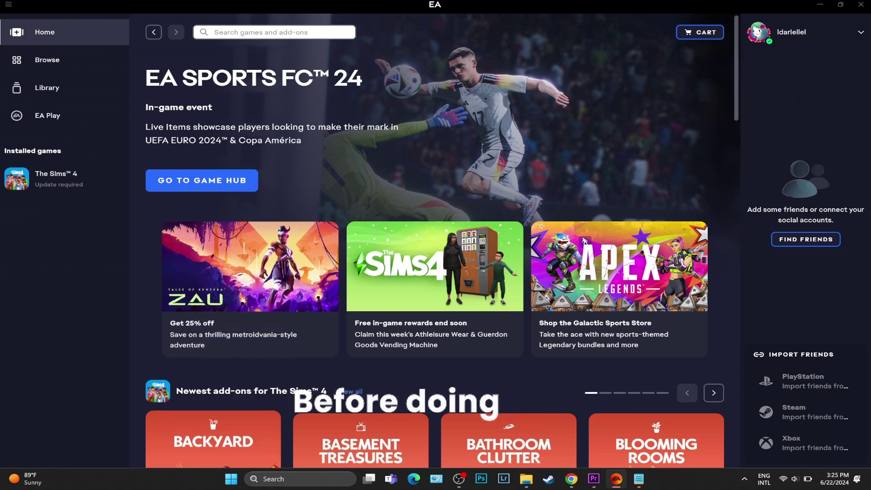
Open the Control Panel's list of installed programs for uninstalling and filter it by "ea"
{"action": "left_click", "coordinate": [268, 480]}
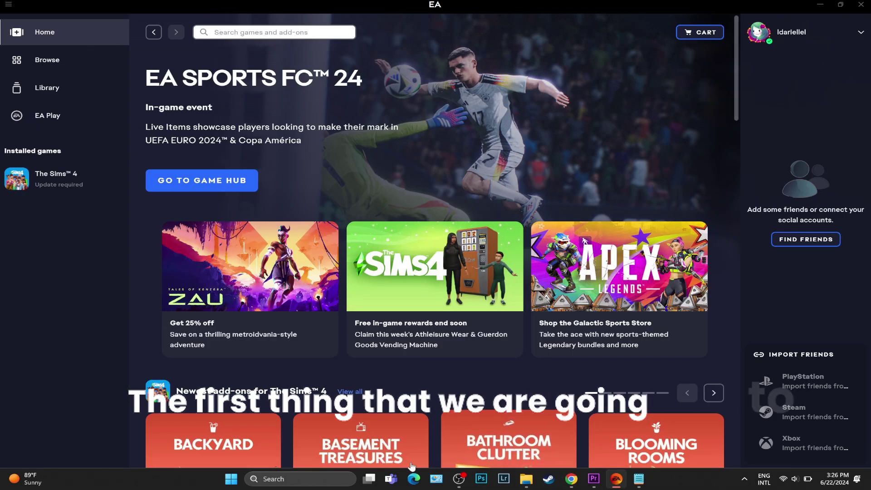
{"action": "left_click", "coordinate": [333, 480]}
{"action": "type", "text": "control panel"}
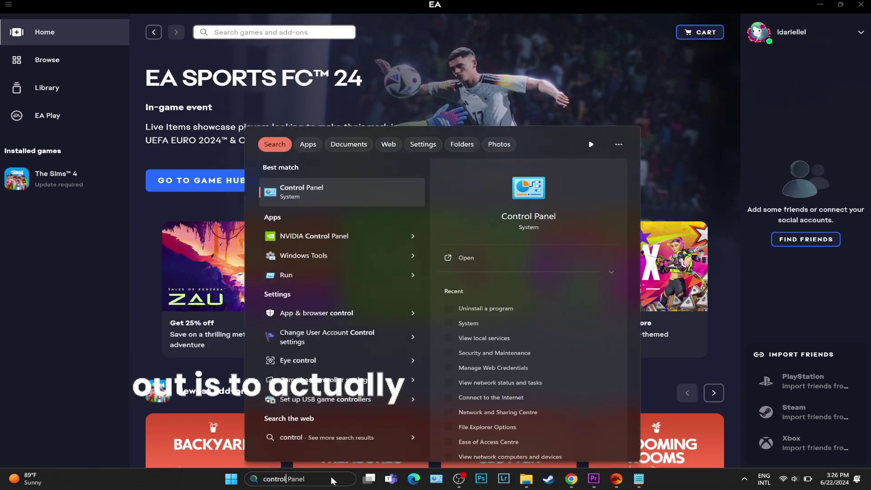
{"action": "key", "text": "Return"}
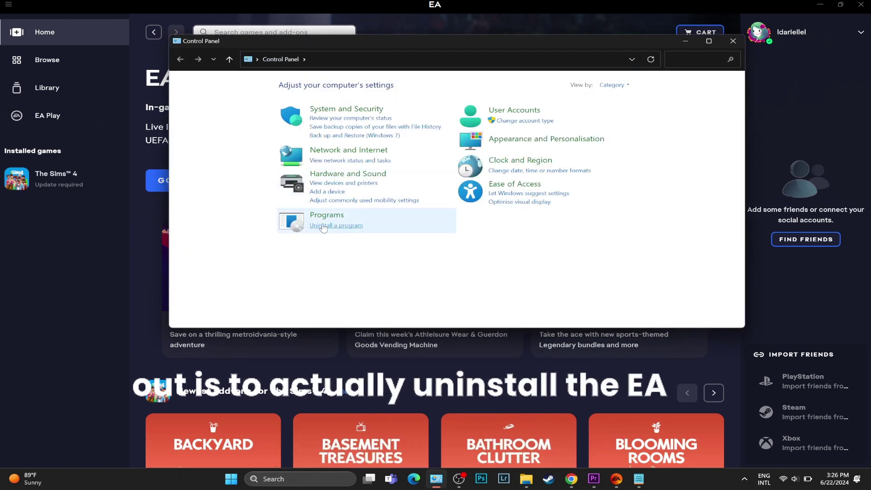
{"action": "left_click", "coordinate": [303, 225]}
{"action": "left_click", "coordinate": [693, 60]}
{"action": "type", "text": "ea"}
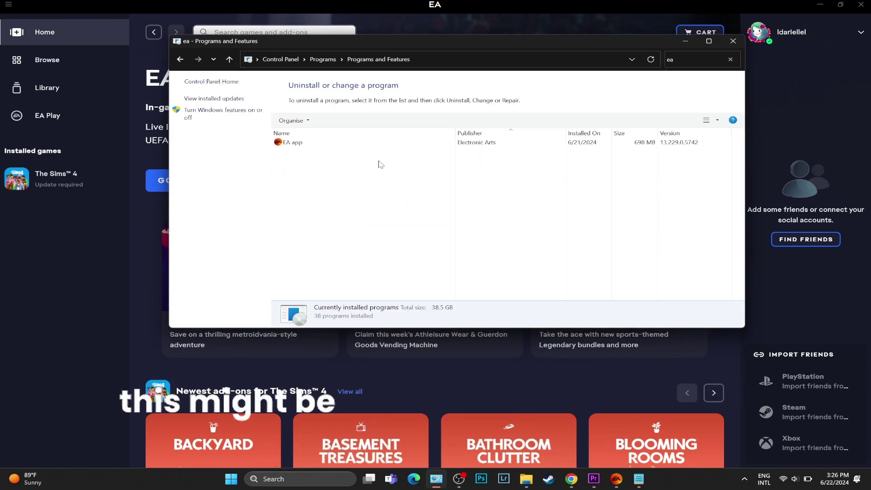
Uninstall the EA app, exiting its instance running in the background and retrying the uninstaller
{"action": "left_click", "coordinate": [325, 142]}
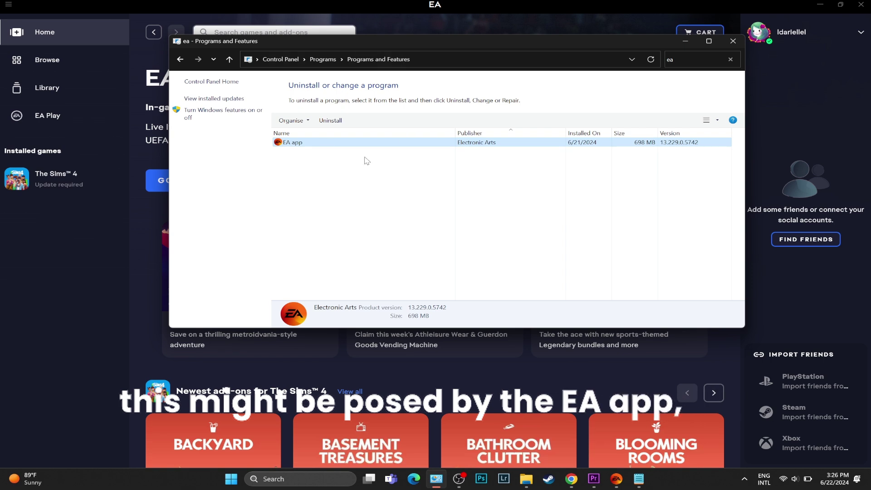
{"action": "double_click", "coordinate": [383, 143]}
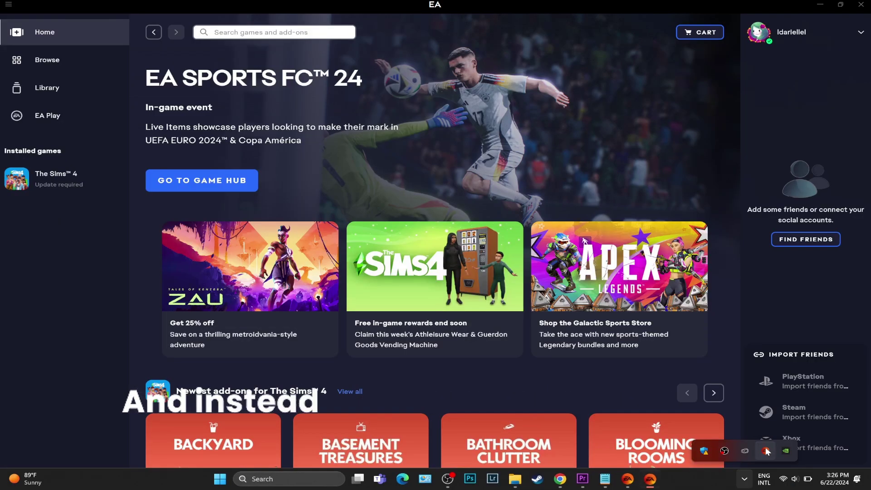
{"action": "right_click", "coordinate": [766, 452]}
{"action": "left_click", "coordinate": [772, 462]}
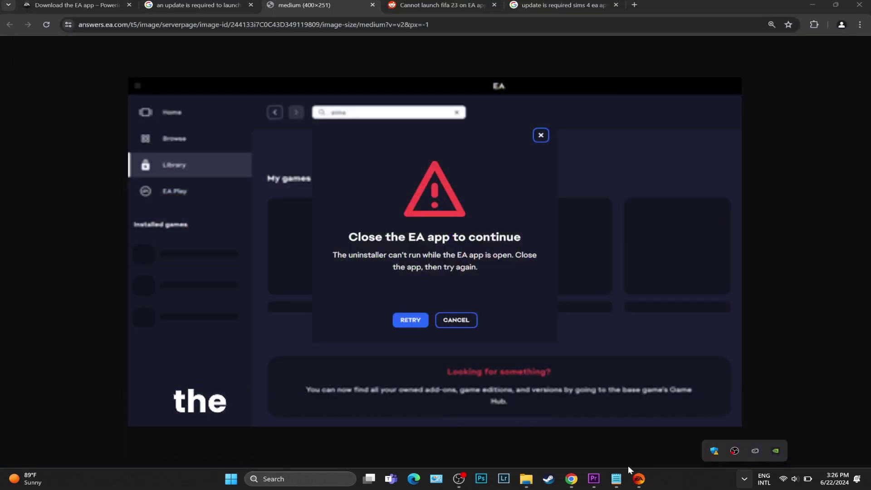
{"action": "left_click", "coordinate": [408, 318]}
{"action": "left_click", "coordinate": [408, 318]}
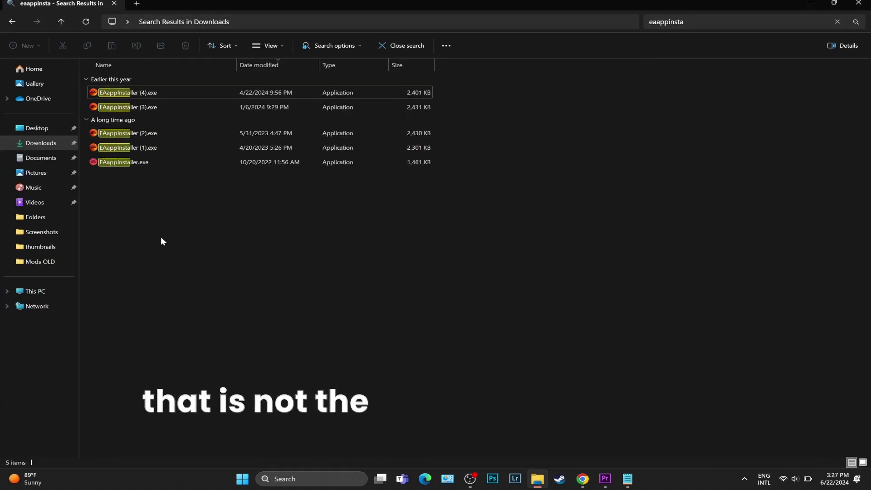
Run the newly downloaded EAappInstaller (6).exe instead of the old installers and start the EA app installation
{"action": "left_click_drag", "start_coordinate": [160, 236], "coordinate": [230, 100]}
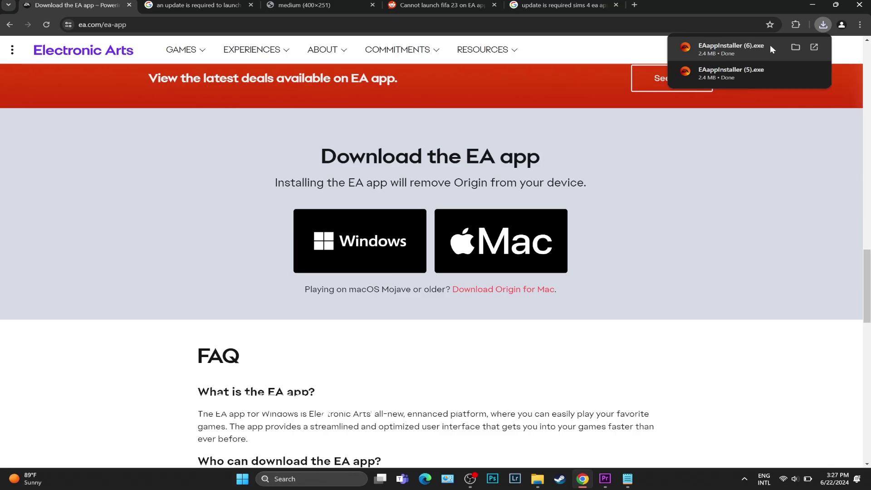
{"action": "left_click", "coordinate": [770, 46]}
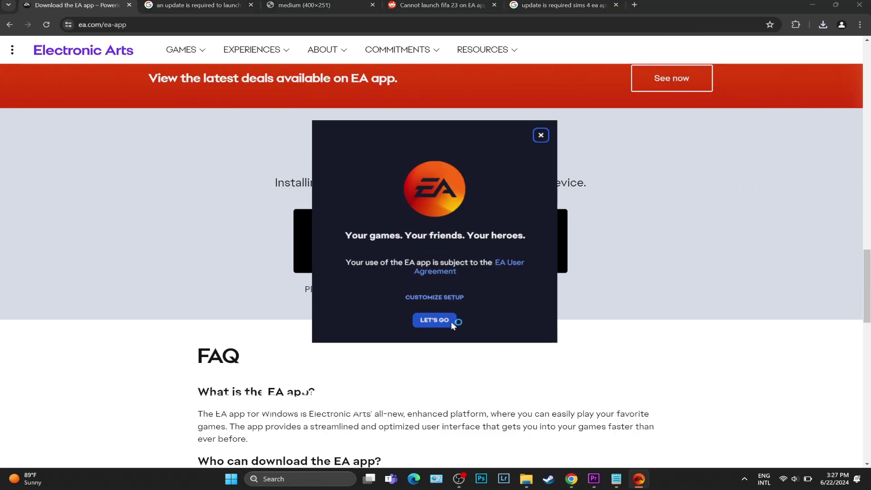
{"action": "left_click", "coordinate": [449, 323]}
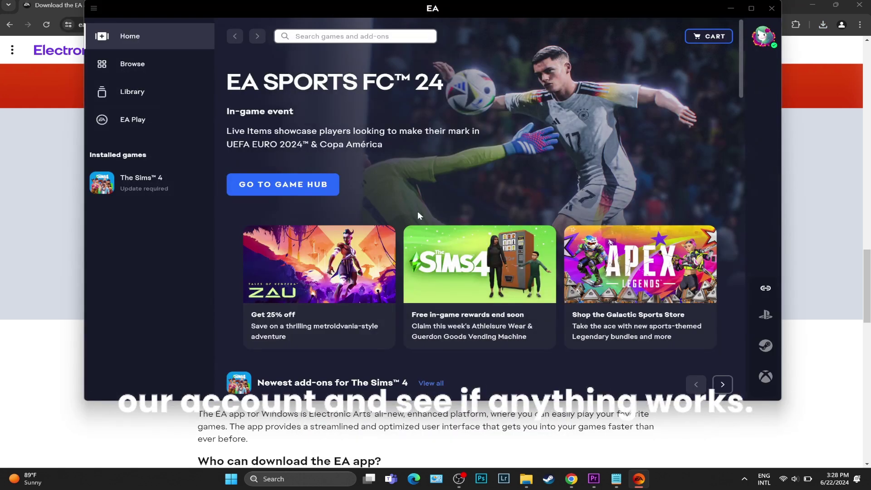
Switch the EA app to offline mode and confirm the change
{"action": "left_click", "coordinate": [94, 9]}
{"action": "left_click", "coordinate": [104, 119]}
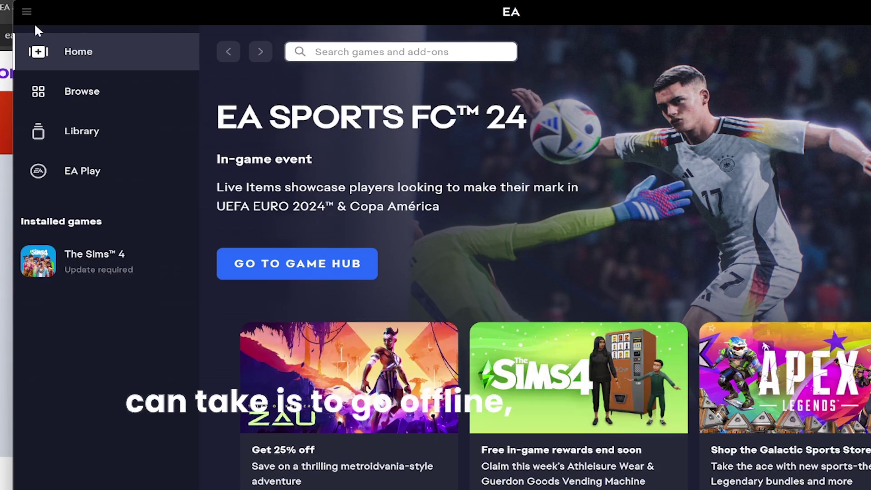
{"action": "left_click", "coordinate": [25, 12]}
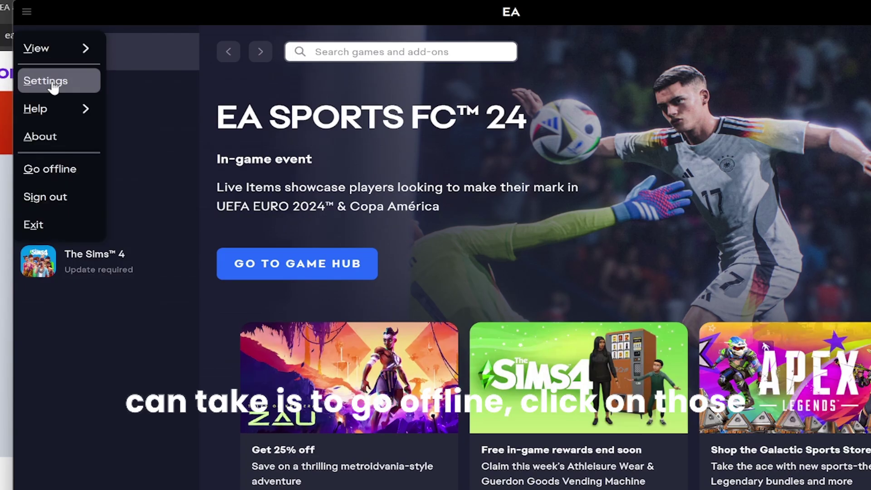
{"action": "left_click", "coordinate": [47, 170]}
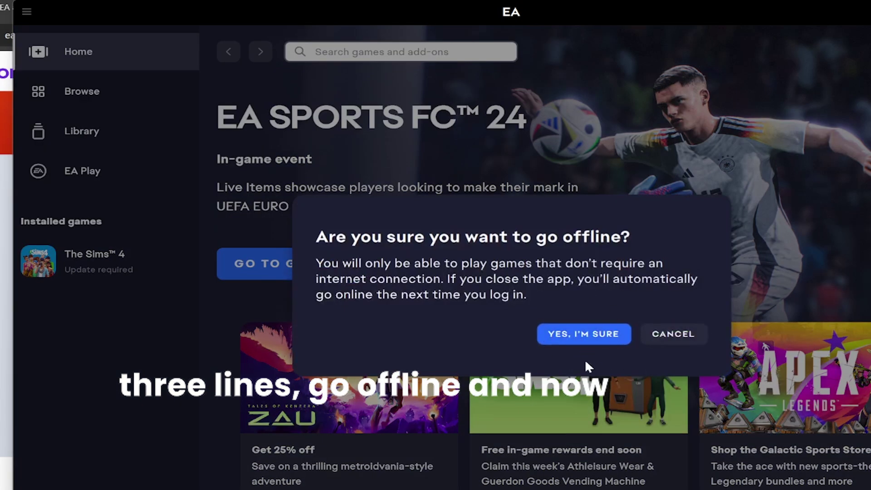
{"action": "left_click", "coordinate": [583, 334]}
Search Windows for "the sims 4", check its run as administrator option, and launch the game
{"action": "left_click", "coordinate": [290, 479]}
{"action": "type", "text": "the sims 4"}
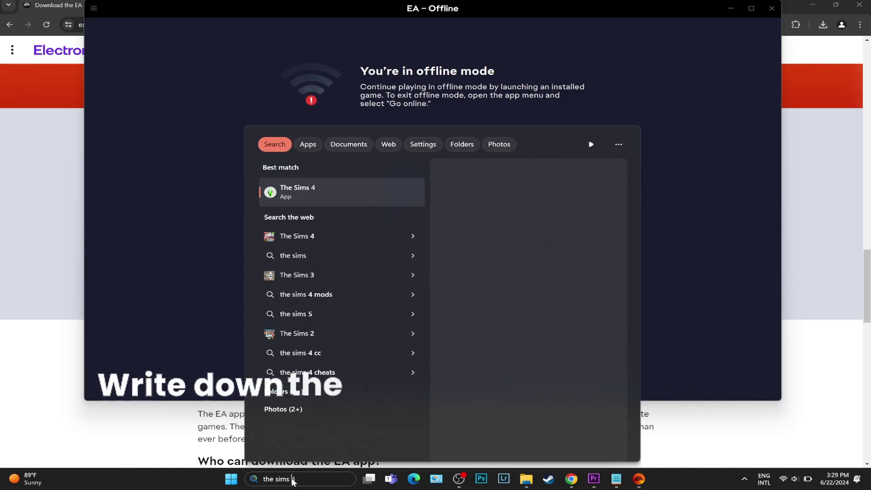
{"action": "right_click", "coordinate": [357, 190]}
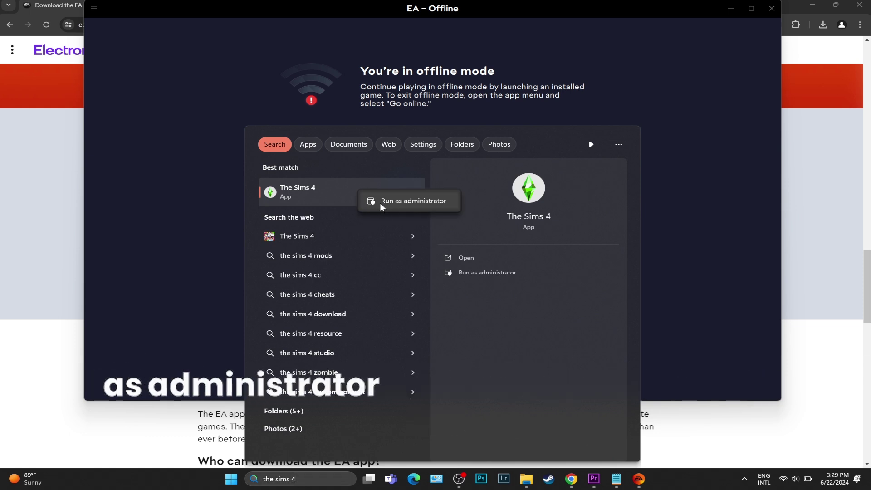
{"action": "key", "text": "Escape"}
{"action": "left_click", "coordinate": [296, 192]}
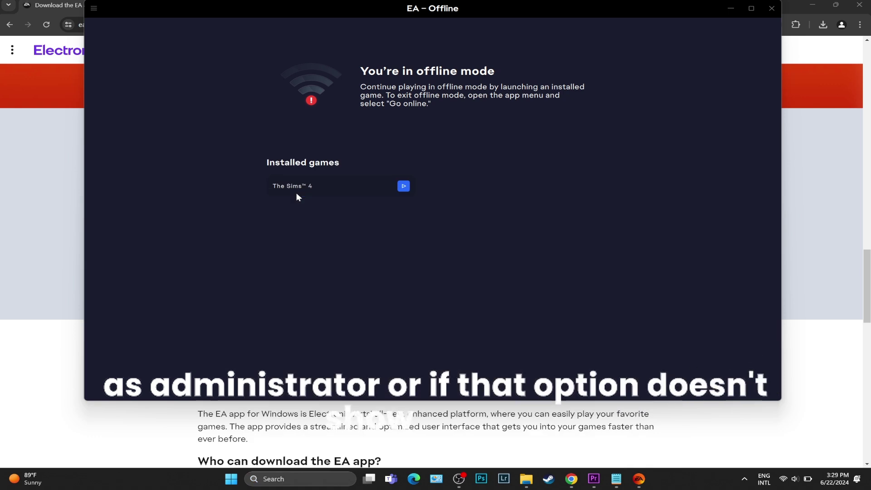
{"action": "left_click", "coordinate": [296, 193]}
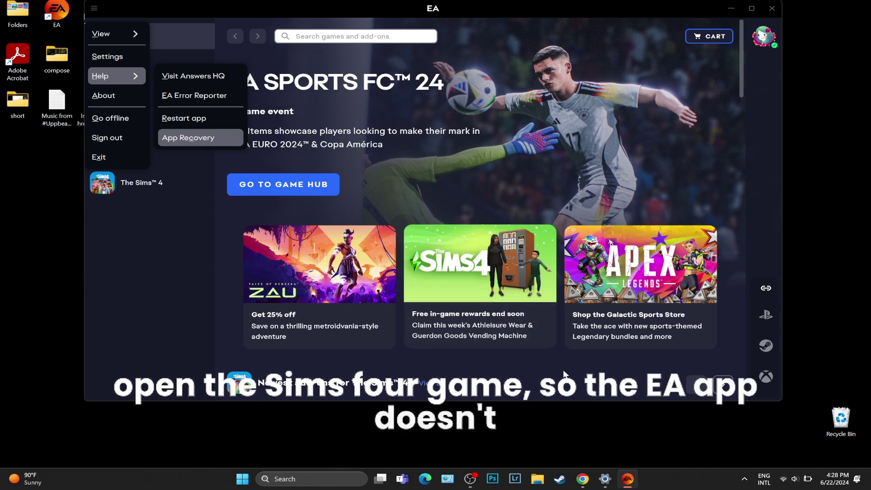
Start App Recovery from the EA app's help options
{"action": "left_click", "coordinate": [844, 481]}
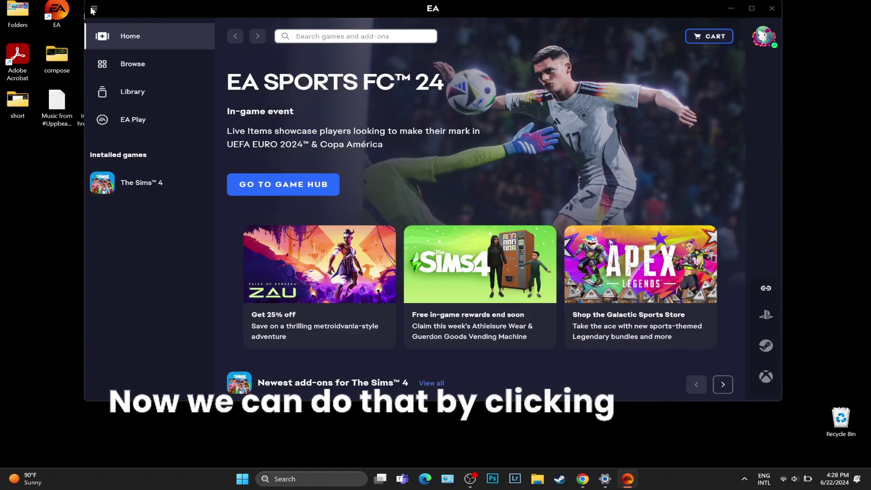
{"action": "left_click", "coordinate": [93, 9]}
{"action": "mouse_move", "coordinate": [111, 76]}
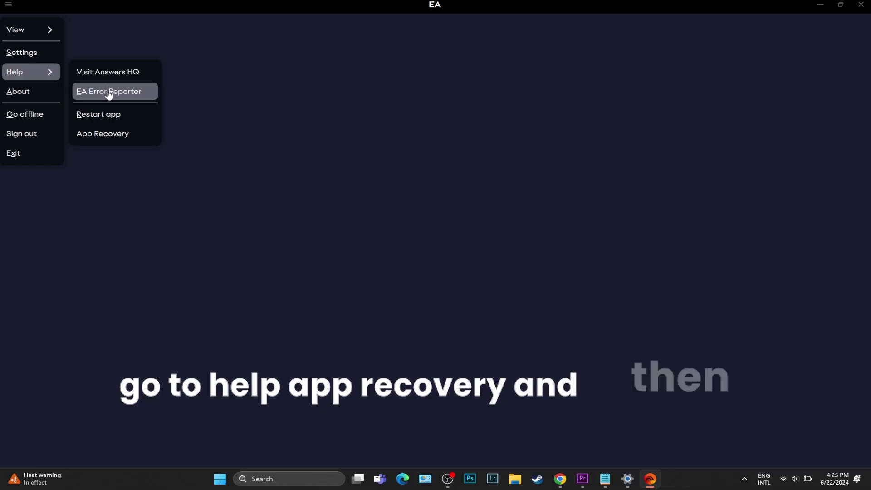
{"action": "left_click", "coordinate": [109, 134]}
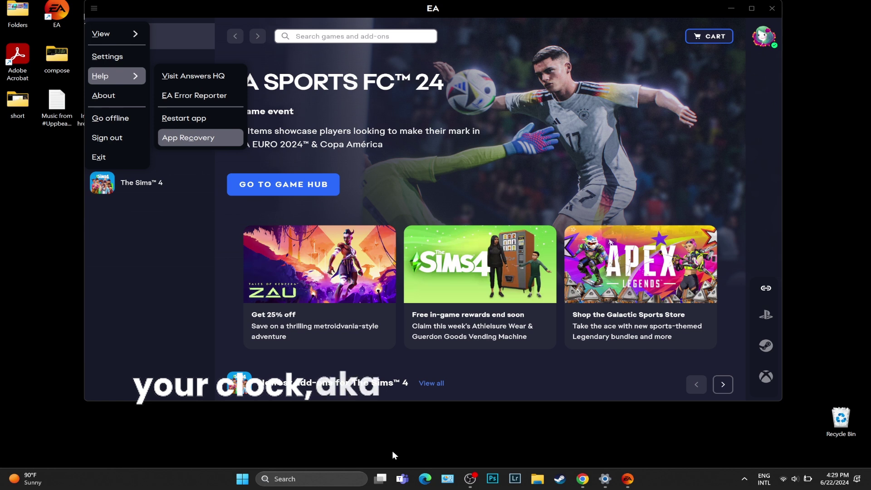
Open the Windows Date & time settings and make sure Set the time automatically is on
{"action": "left_click", "coordinate": [341, 479]}
{"action": "type", "text": "Date"}
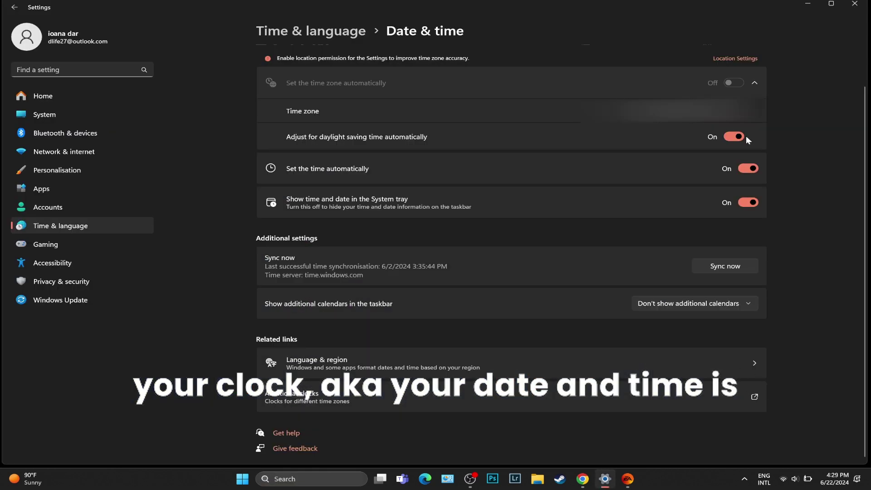
{"action": "left_click", "coordinate": [756, 170]}
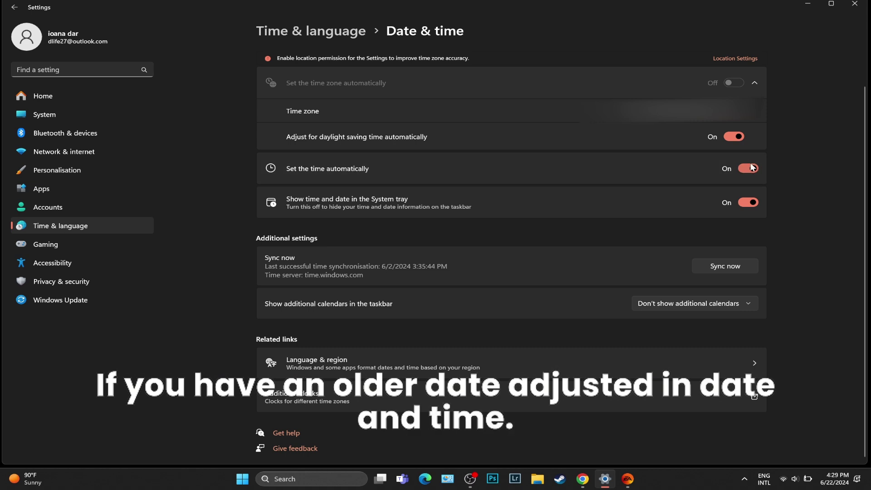
{"action": "left_click", "coordinate": [748, 168]}
{"action": "left_click", "coordinate": [733, 169]}
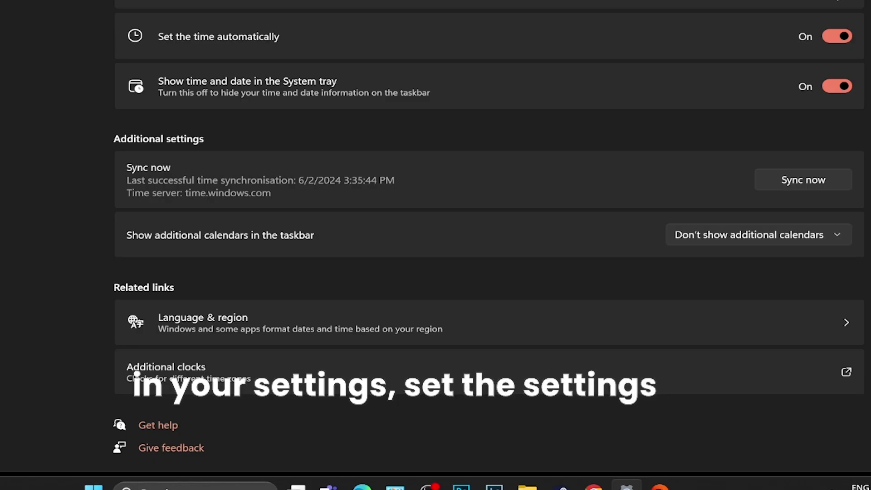
Switch Set the time automatically off and back on in the Date & time settings
{"action": "left_click", "coordinate": [845, 37]}
{"action": "left_click", "coordinate": [846, 37]}
{"action": "left_click", "coordinate": [816, 40]}
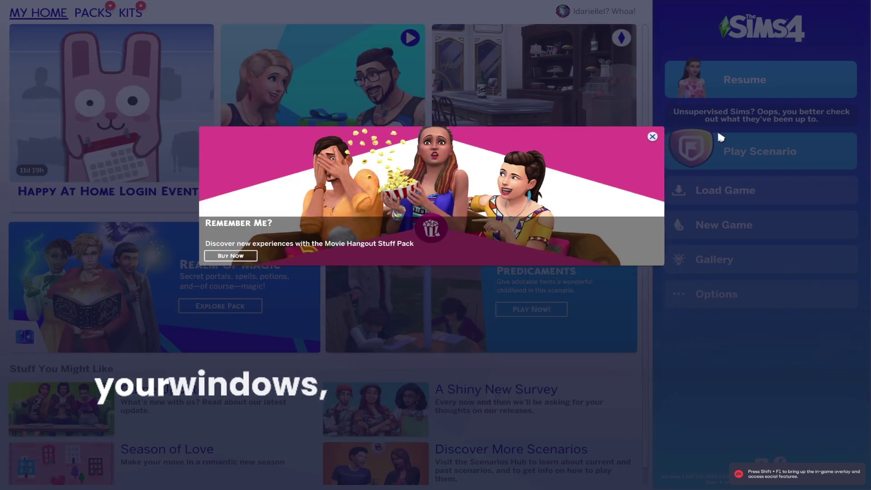
In The Sims 4, dismiss the Movie Hangout Stuff promotion, resume the saved game and bring the Sim into view
{"action": "left_click", "coordinate": [652, 135]}
{"action": "left_click", "coordinate": [761, 73]}
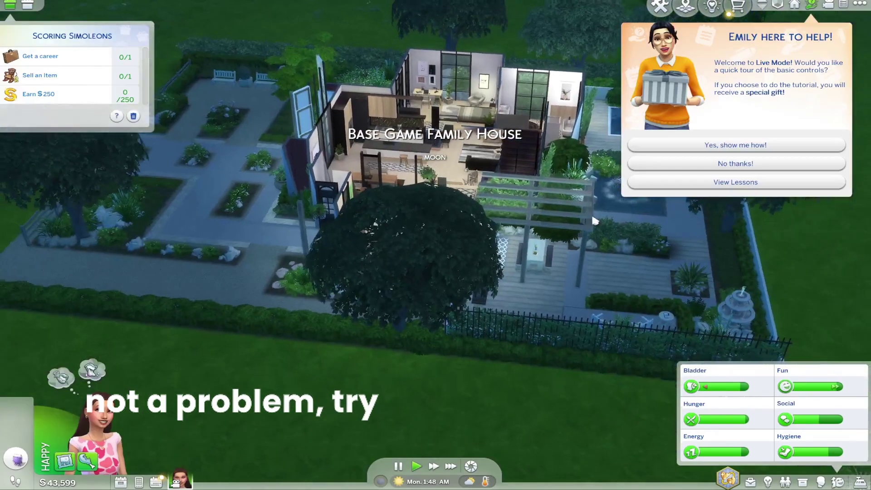
{"action": "scroll", "coordinate": [508, 356], "scroll_direction": "up", "scroll_amount": 5}
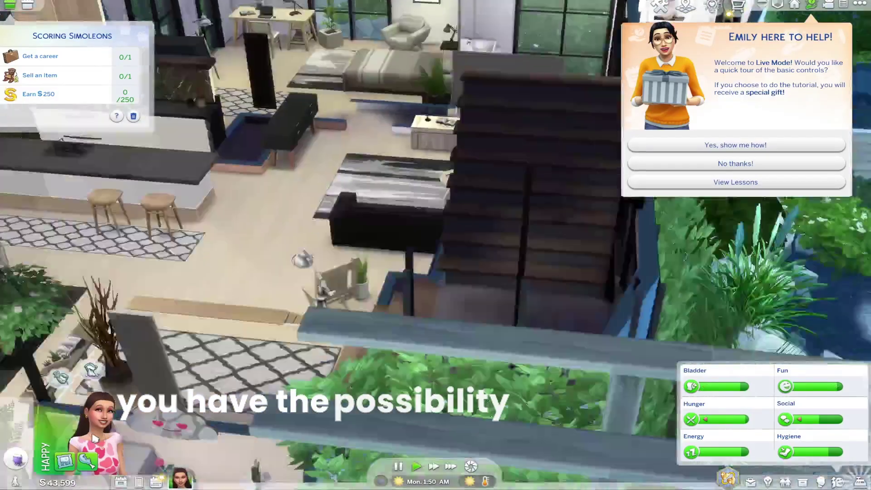
{"action": "left_click", "coordinate": [94, 437]}
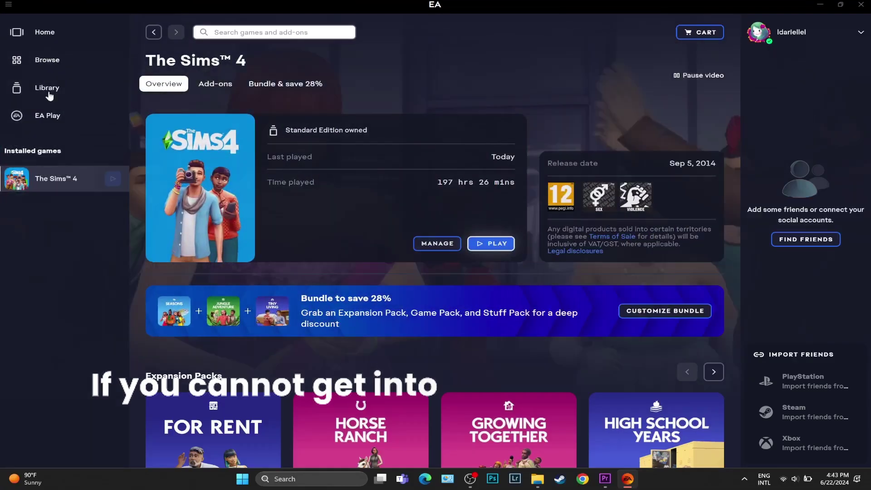
In the EA app's Library, review the options offered for The Sims 4, including Repair and Uninstall, without choosing any
{"action": "left_click", "coordinate": [52, 91]}
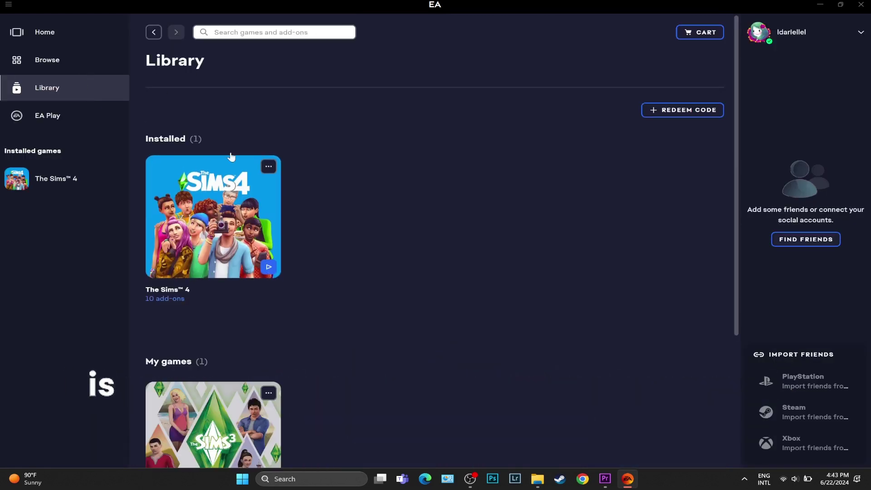
{"action": "left_click", "coordinate": [268, 166]}
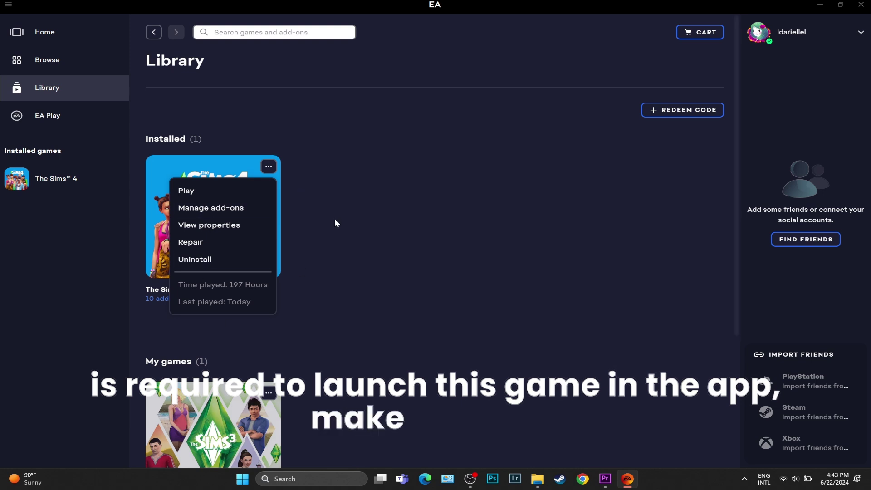
{"action": "left_click", "coordinate": [658, 217]}
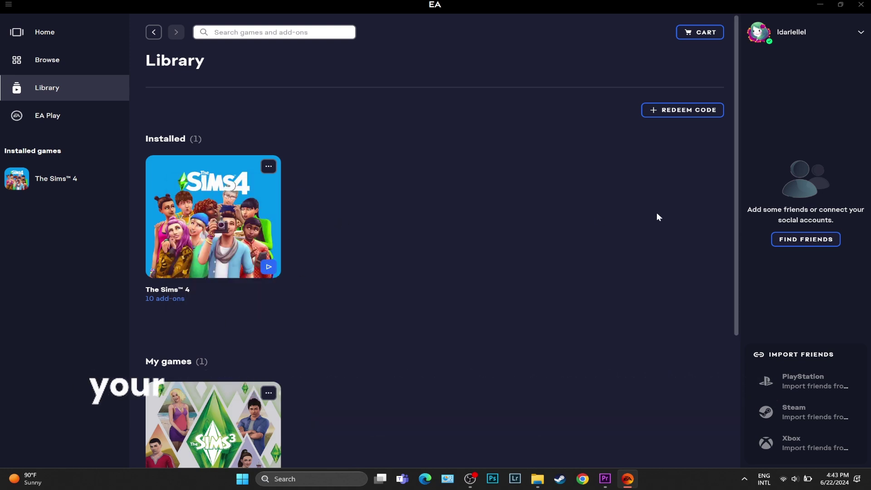
{"action": "left_click", "coordinate": [269, 167]}
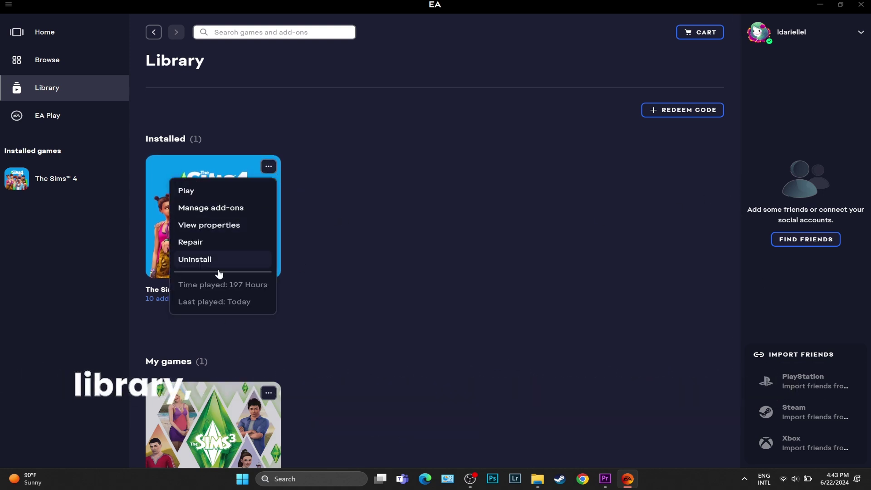
{"action": "left_click", "coordinate": [659, 217]}
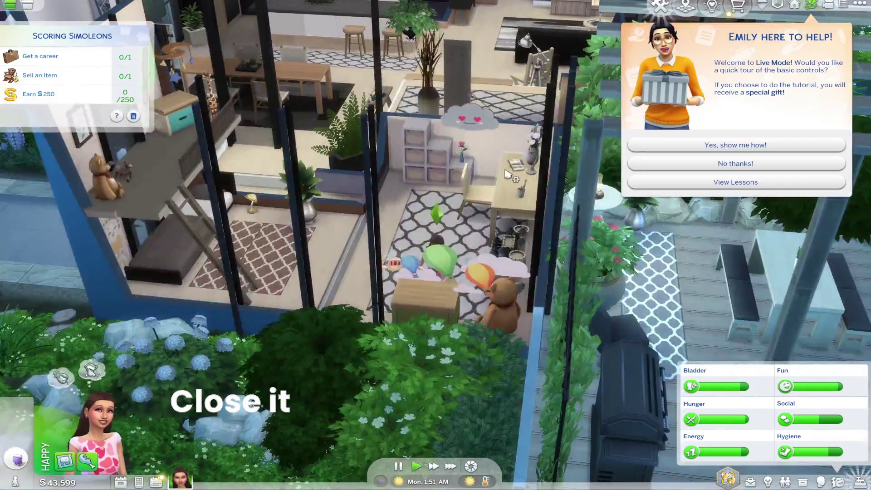
Return to The Sims 4 and exit the running game
{"action": "left_click", "coordinate": [502, 166]}
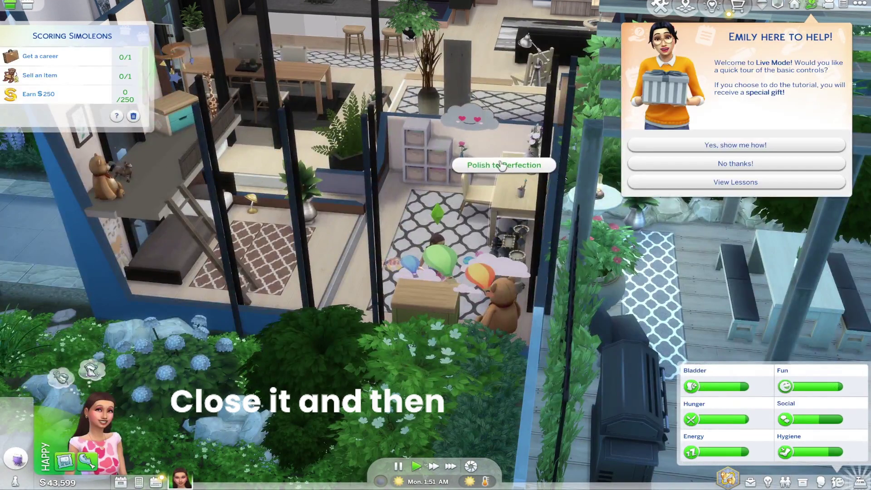
{"action": "key", "text": "Escape"}
{"action": "left_click", "coordinate": [446, 356]}
{"action": "left_click", "coordinate": [493, 255]}
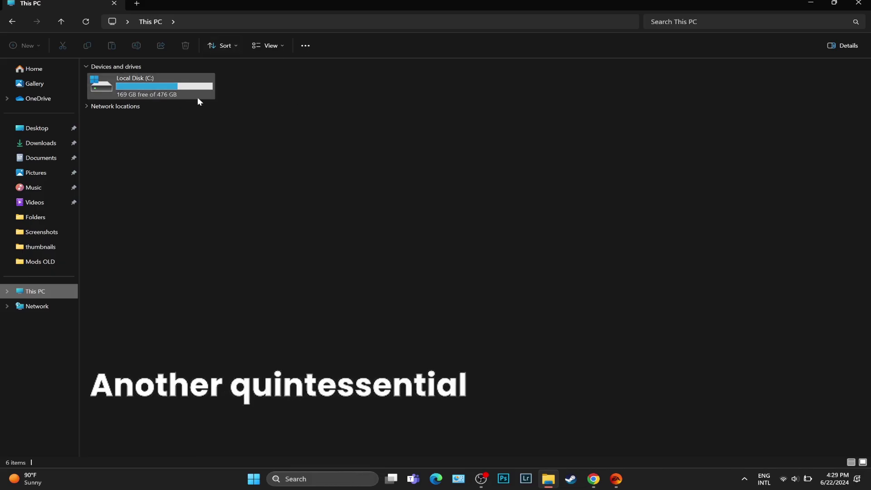
Check the C: drive's free space in File Explorer and browse the YouTube search results about making The Sims 4 run faster
{"action": "left_click", "coordinate": [180, 93]}
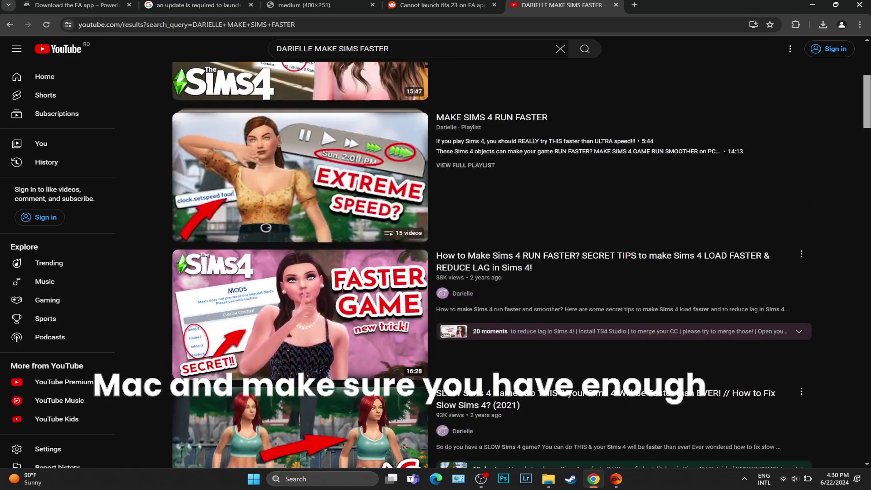
{"action": "scroll", "coordinate": [521, 266], "scroll_direction": "down", "scroll_amount": 5}
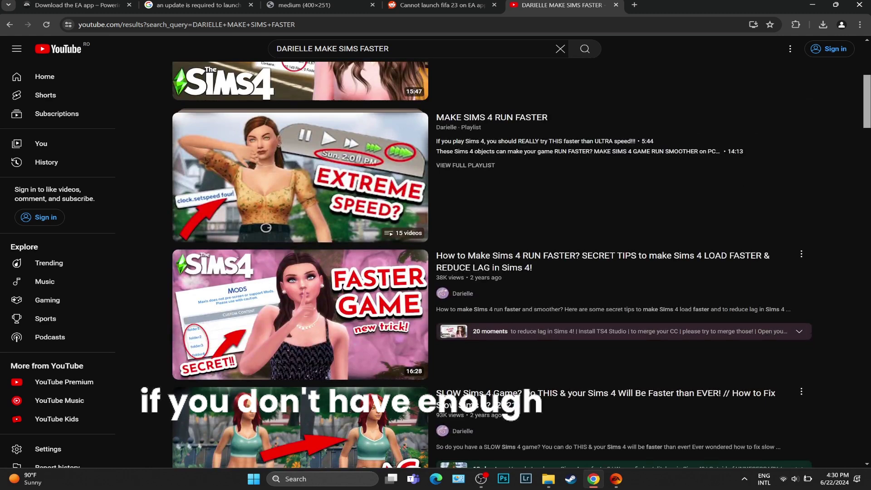
{"action": "scroll", "coordinate": [521, 266], "scroll_direction": "down", "scroll_amount": 3}
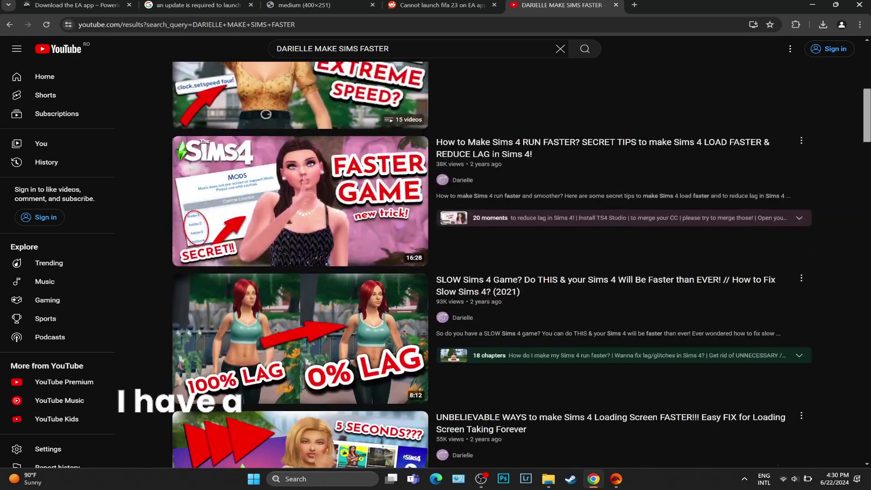
{"action": "scroll", "coordinate": [521, 266], "scroll_direction": "down", "scroll_amount": 3}
{"action": "scroll", "coordinate": [521, 265], "scroll_direction": "up", "scroll_amount": 6}
{"action": "scroll", "coordinate": [521, 266], "scroll_direction": "down", "scroll_amount": 2}
{"action": "scroll", "coordinate": [521, 265], "scroll_direction": "up", "scroll_amount": 2}
{"action": "scroll", "coordinate": [521, 266], "scroll_direction": "down", "scroll_amount": 4}
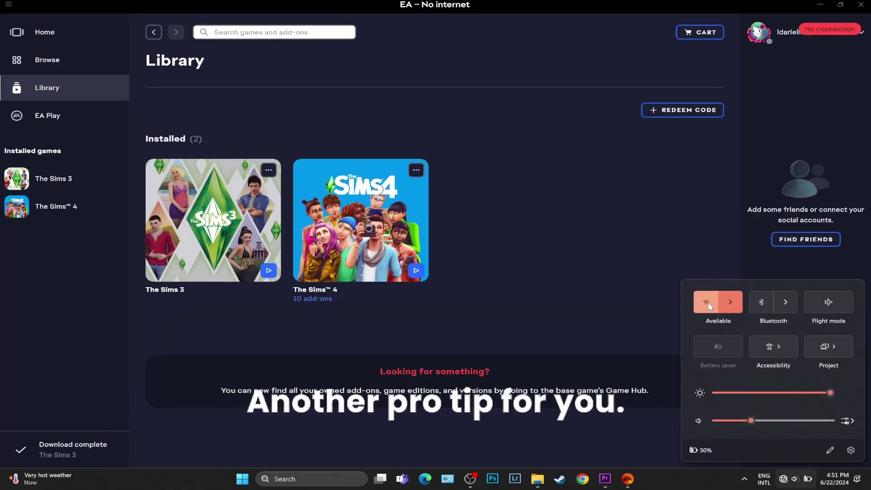
Check the Wi-Fi connection status in the Windows quick settings
{"action": "left_click", "coordinate": [800, 478]}
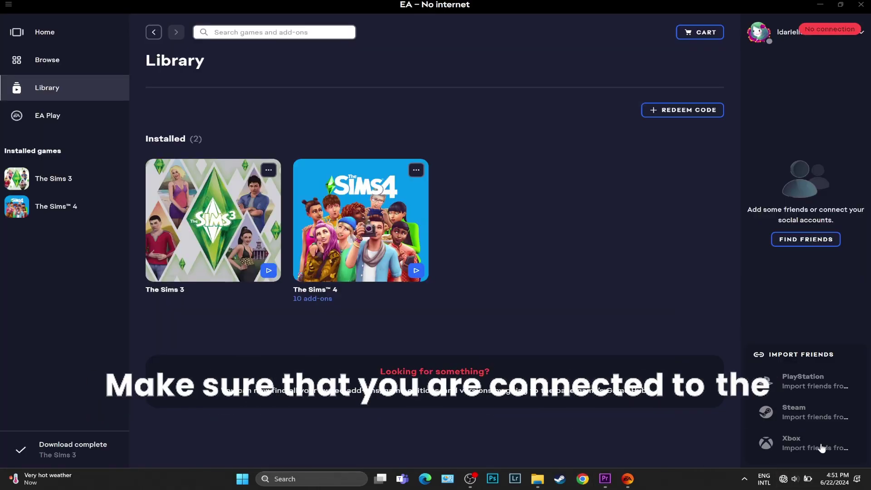
{"action": "left_click", "coordinate": [783, 479]}
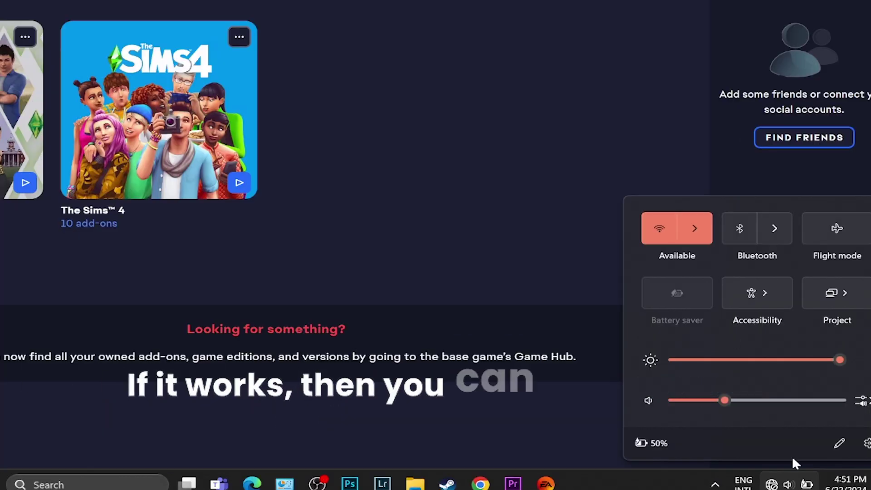
{"action": "left_click", "coordinate": [794, 463]}
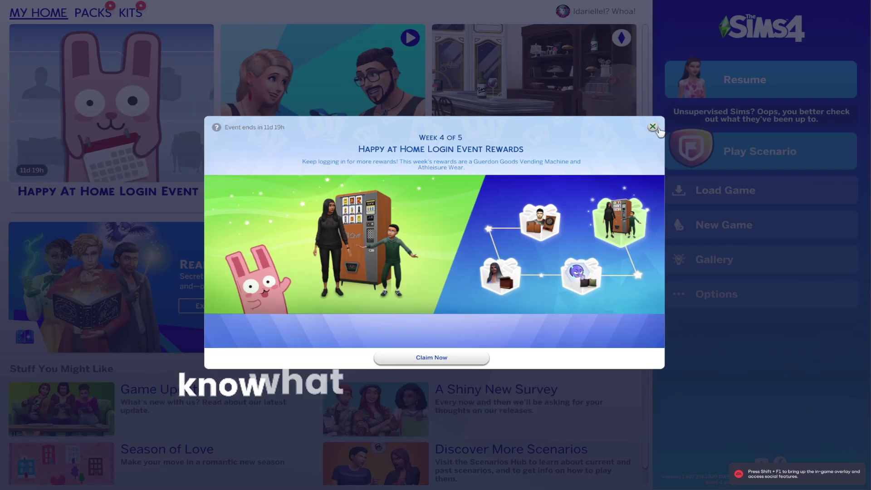
Dismiss the login event rewards window in The Sims 4 and save the household's game
{"action": "left_click", "coordinate": [652, 127]}
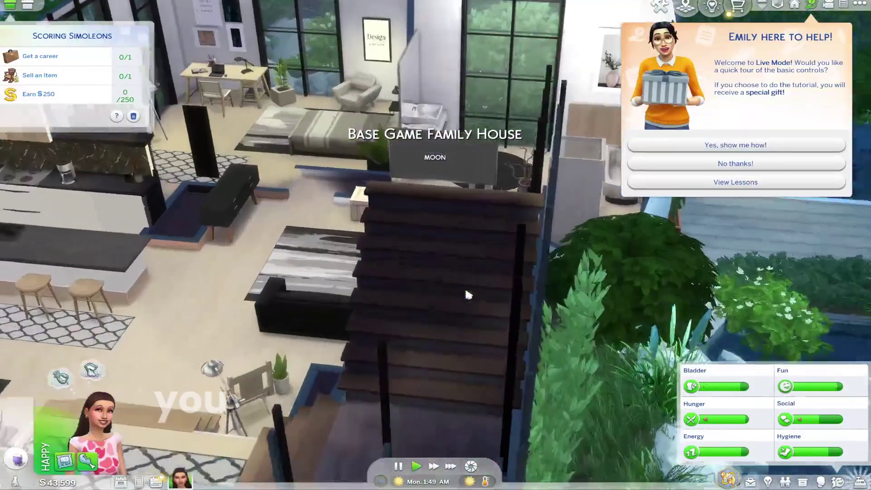
{"action": "key", "text": "w"}
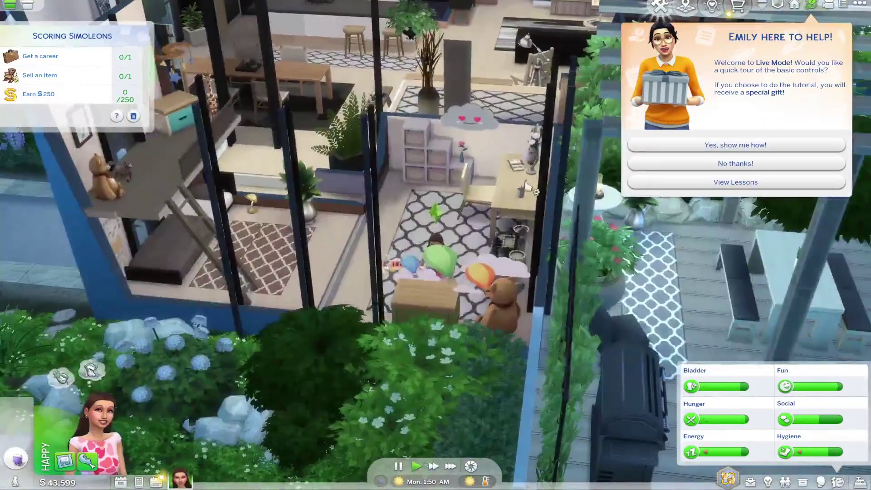
{"action": "key", "text": "Escape"}
{"action": "left_click", "coordinate": [501, 278]}
{"action": "left_click", "coordinate": [494, 251]}
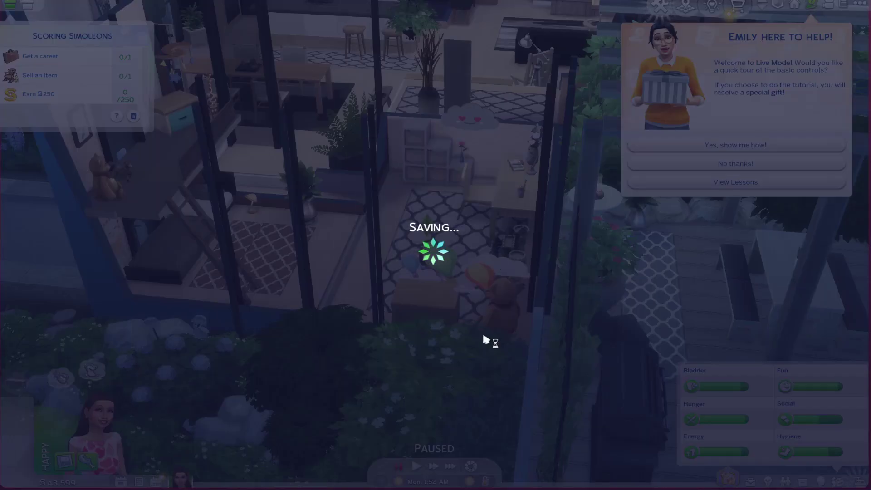